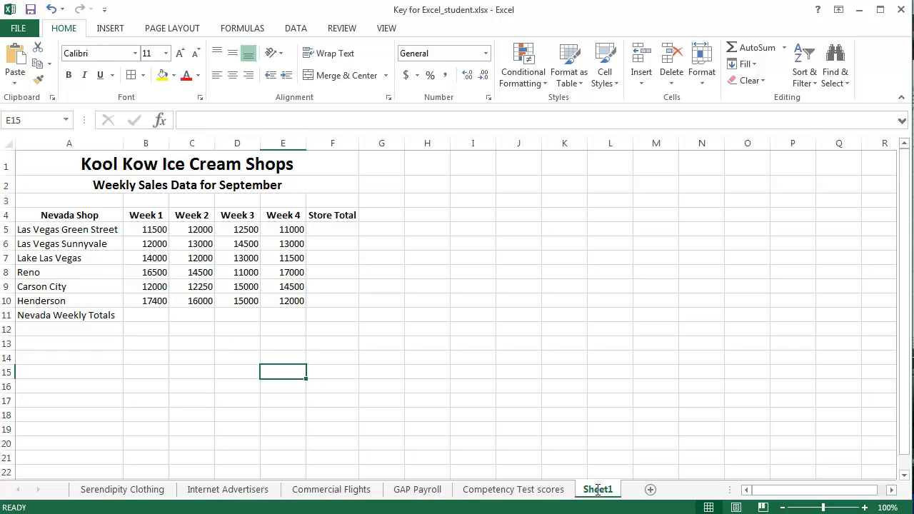
# Step: Rename the Sheet1 worksheet as Ice Cream Sales
pyautogui.doubleClick(597, 490)
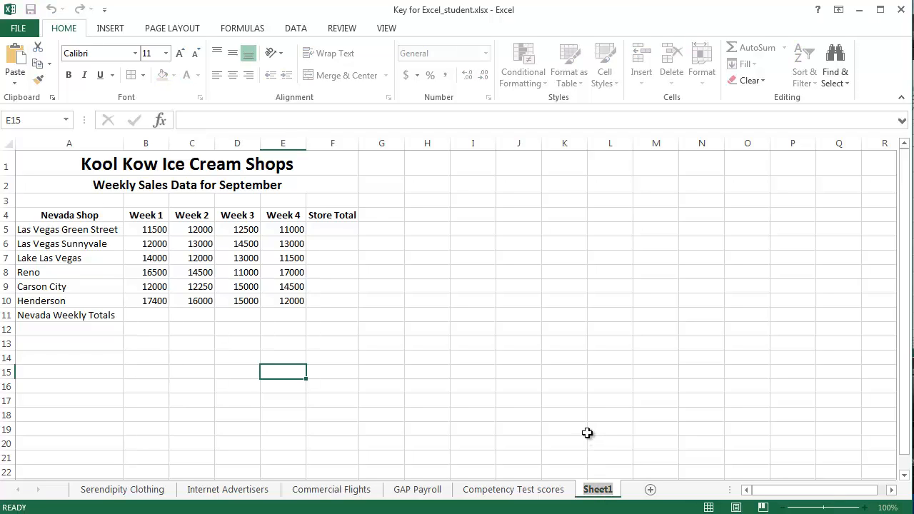
pyautogui.write('Ice')
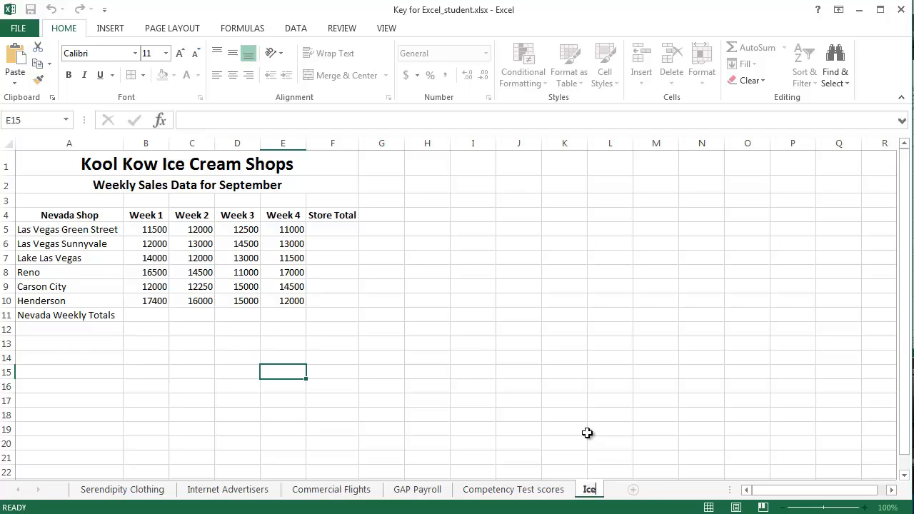
pyautogui.write('r Creatm')
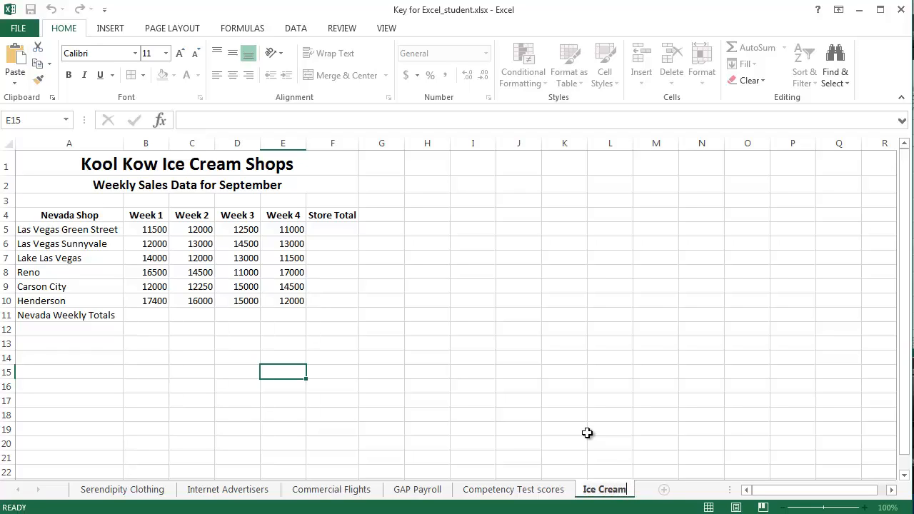
pyautogui.write(' Sales')
pyautogui.press('Return')
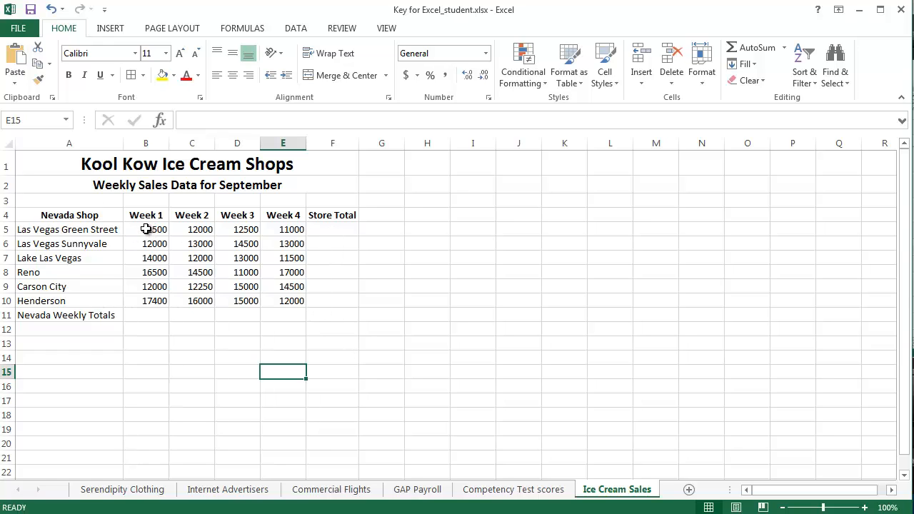
# Step: Format the weekly sales figures and the empty total cells, B5:F11, as Currency
pyautogui.moveTo(146, 230); pyautogui.dragTo(345, 315)
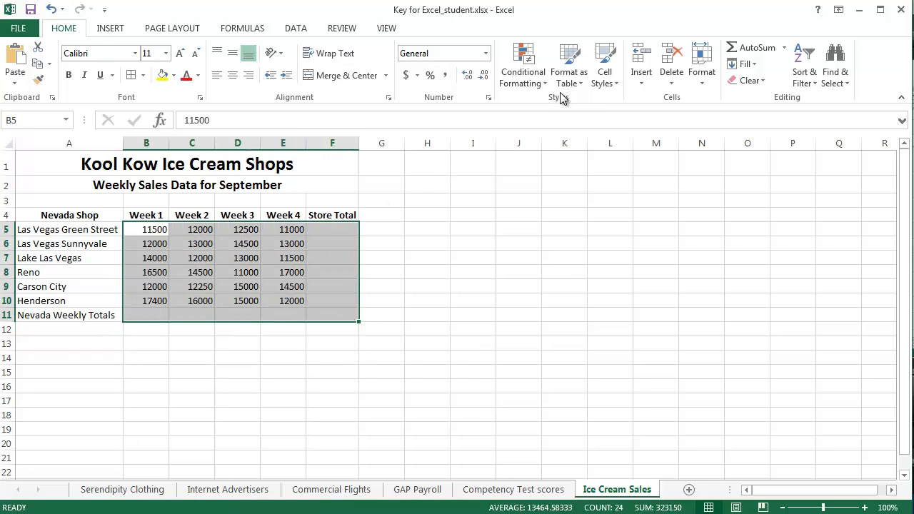
pyautogui.click(485, 53)
pyautogui.click(464, 145)
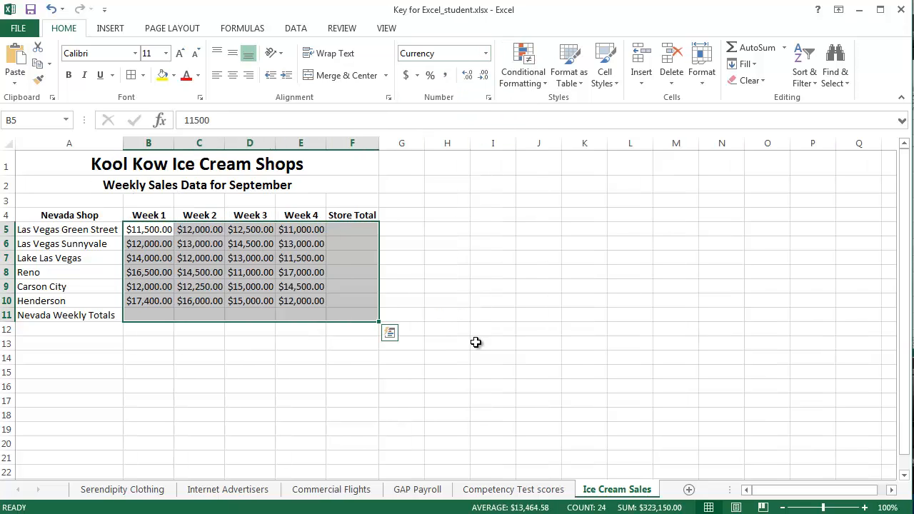
pyautogui.click(449, 331)
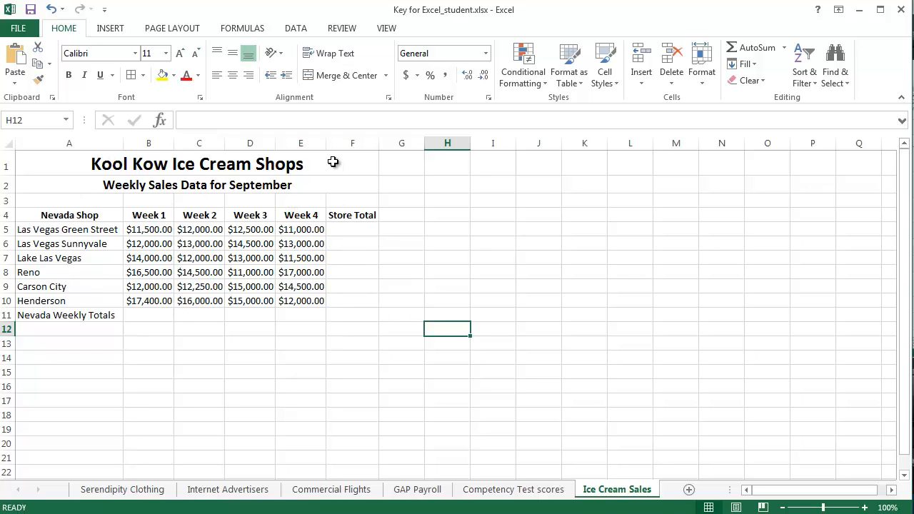
# Step: Adjust the column widths so that Week 2, Week 3 and Week 4 are slightly wider than their currency values
pyautogui.moveTo(327, 142); pyautogui.dragTo(317, 143)
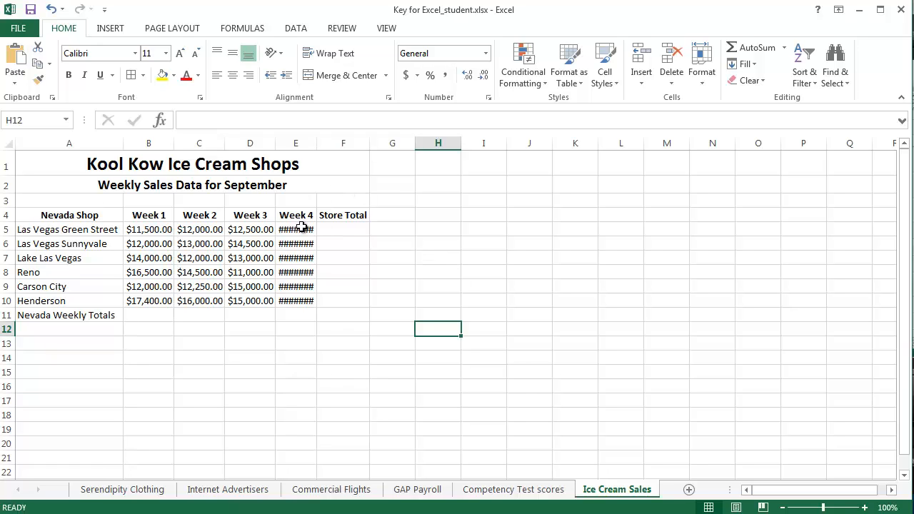
pyautogui.doubleClick(317, 143)
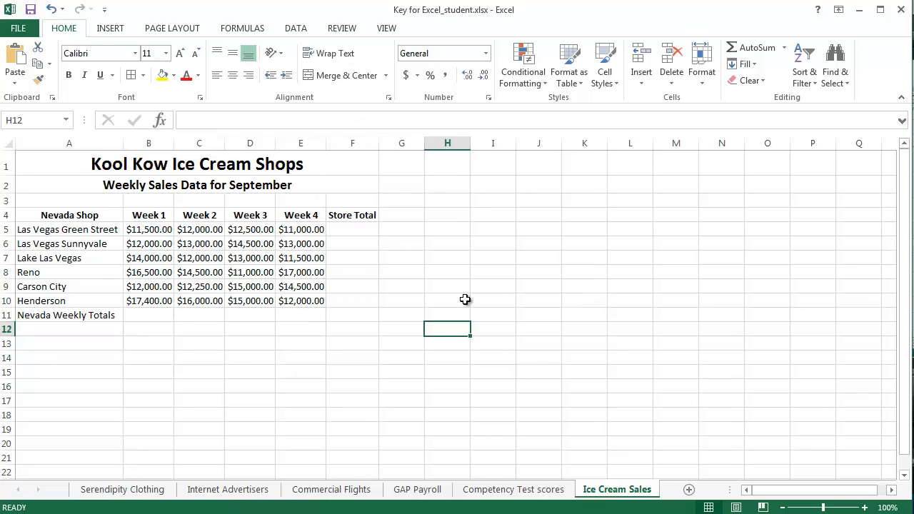
pyautogui.moveTo(329, 146); pyautogui.dragTo(337, 145)
pyautogui.moveTo(277, 144); pyautogui.dragTo(285, 143)
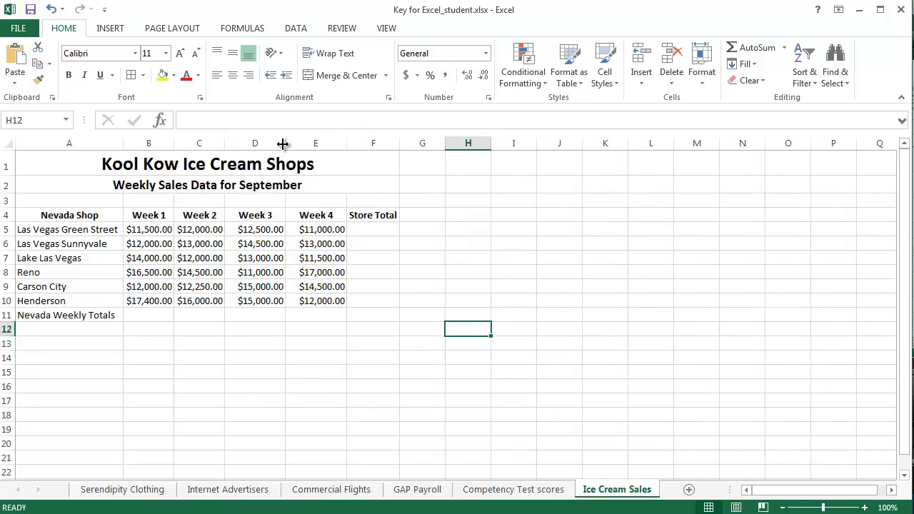
pyautogui.moveTo(224, 144); pyautogui.dragTo(232, 143)
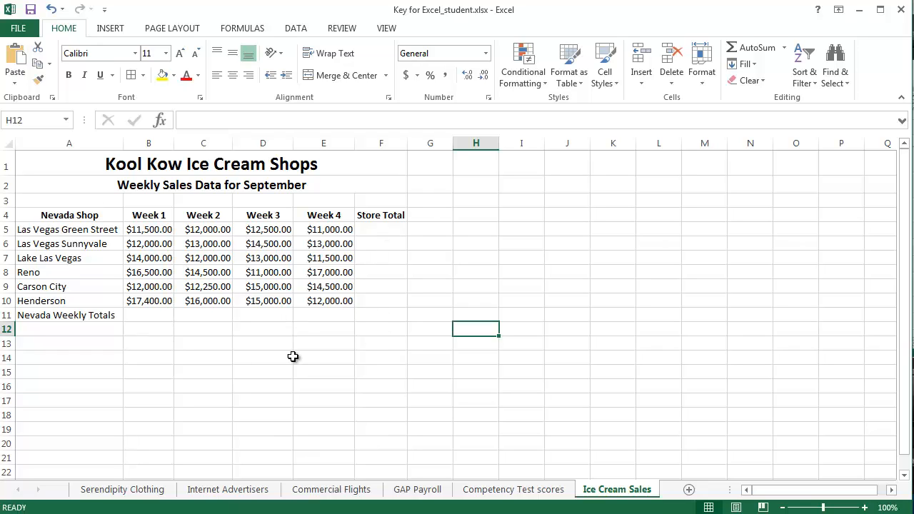
pyautogui.click(325, 358)
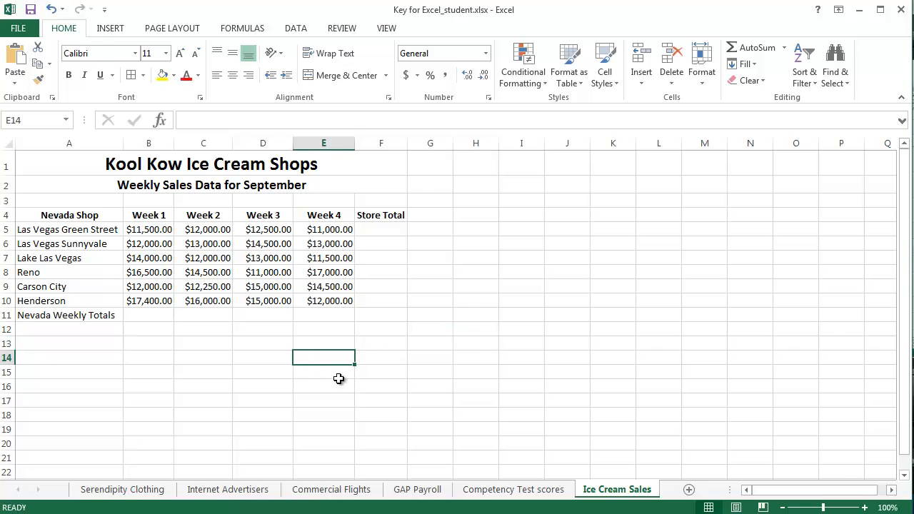
# Step: Total Las Vegas Green Street's four weeks in F5 with AutoSum over B5:E5, and widen the Store Total column slightly
pyautogui.click(381, 230)
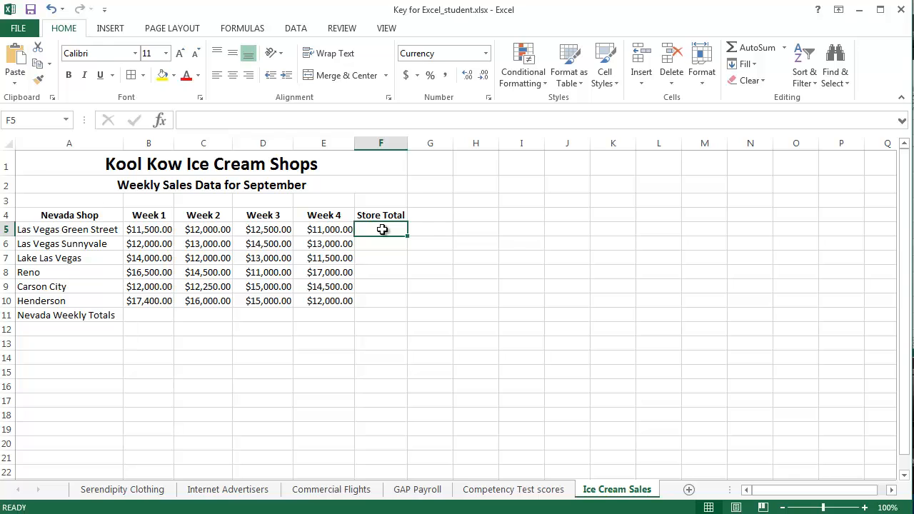
pyautogui.click(758, 50)
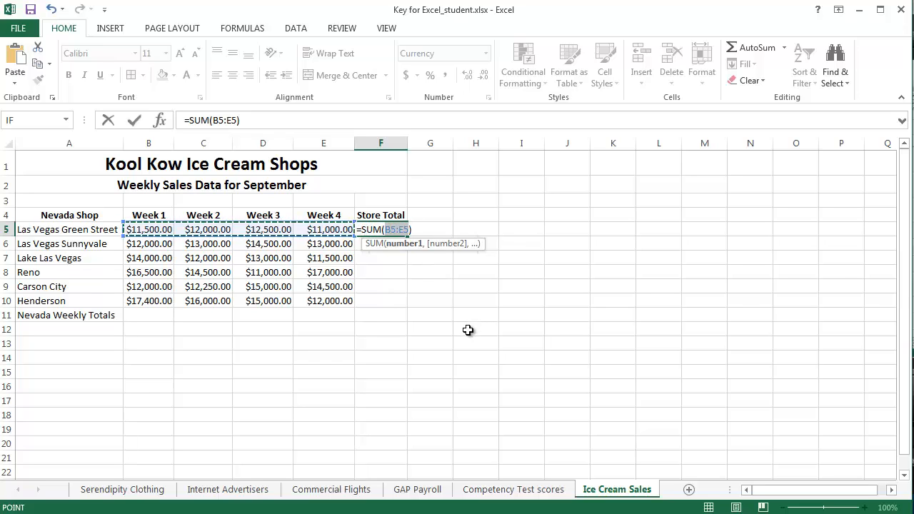
pyautogui.press('Return')
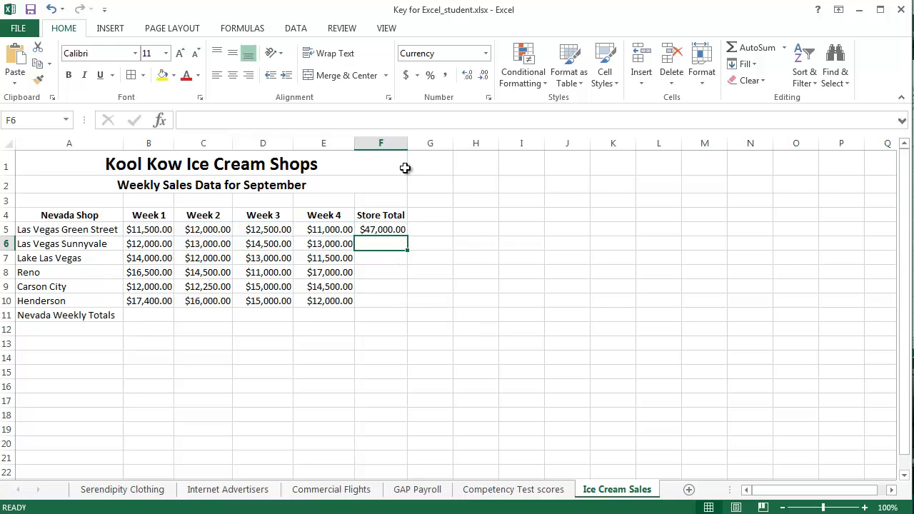
pyautogui.moveTo(408, 143); pyautogui.dragTo(418, 143)
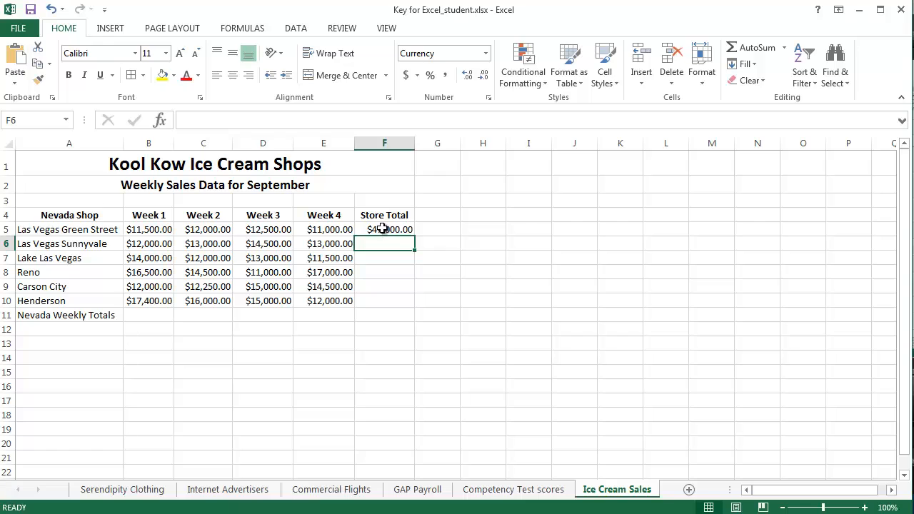
# Step: Fill the Store Total formula from F5 down to F10 for the remaining Nevada shops
pyautogui.click(382, 229)
pyautogui.moveTo(415, 235); pyautogui.dragTo(417, 308)
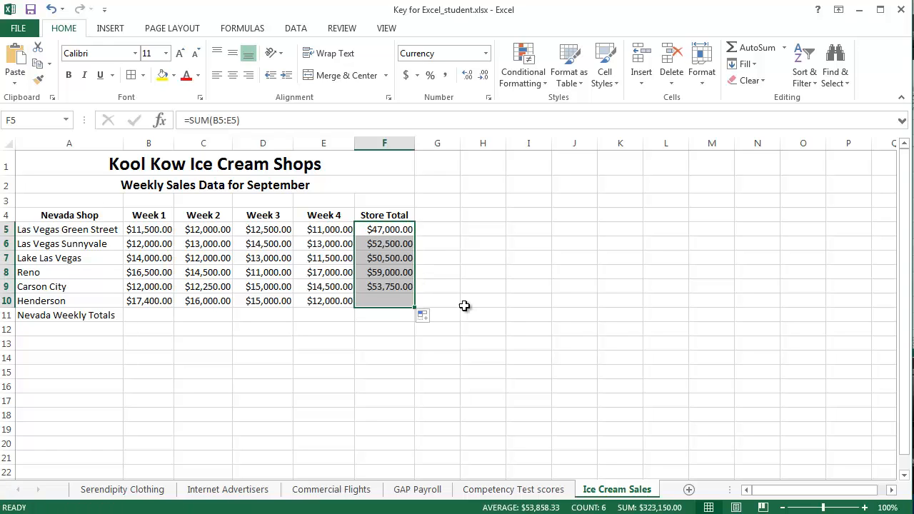
pyautogui.click(468, 252)
# Step: Total the Week 1 sales of all shops in B11 with AutoSum over B5:B10
pyautogui.click(148, 314)
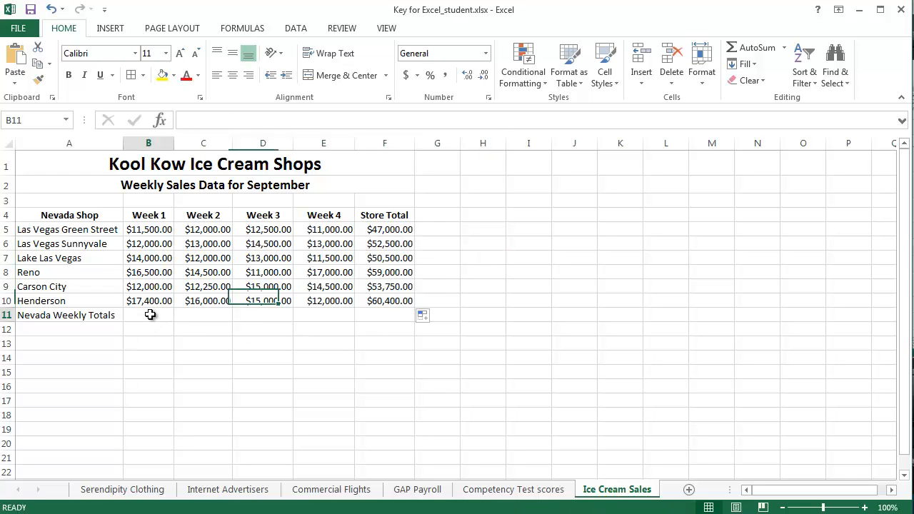
pyautogui.click(749, 47)
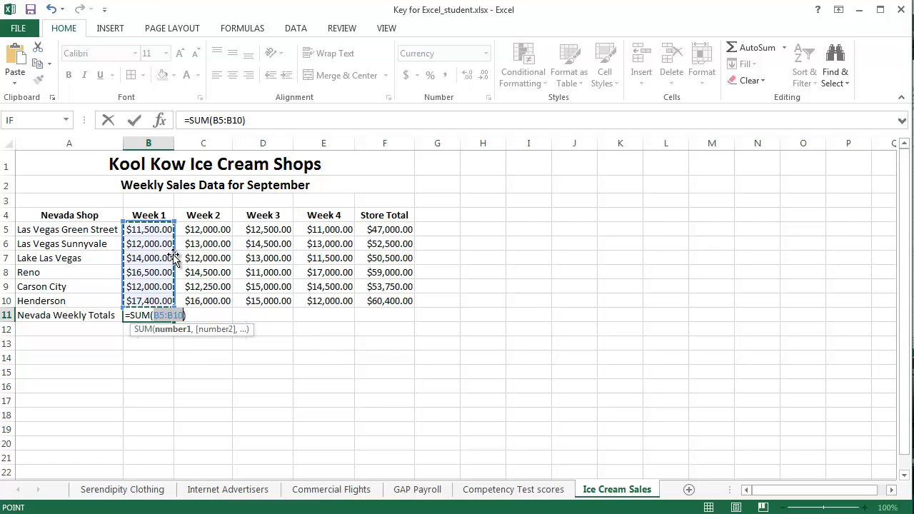
pyautogui.moveTo(174, 222)
pyautogui.mouseDown()
pyautogui.moveTo(174, 281)
pyautogui.moveTo(173, 226)
pyautogui.mouseUp()
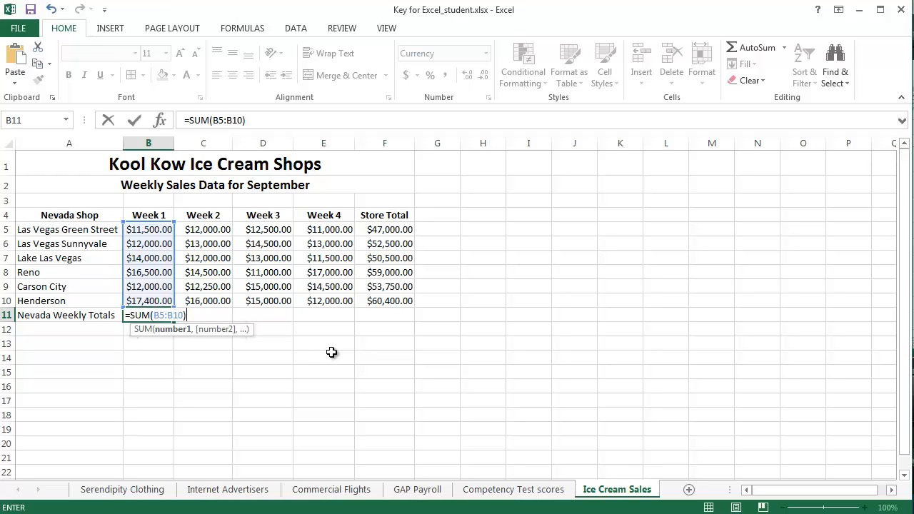
pyautogui.press('Return')
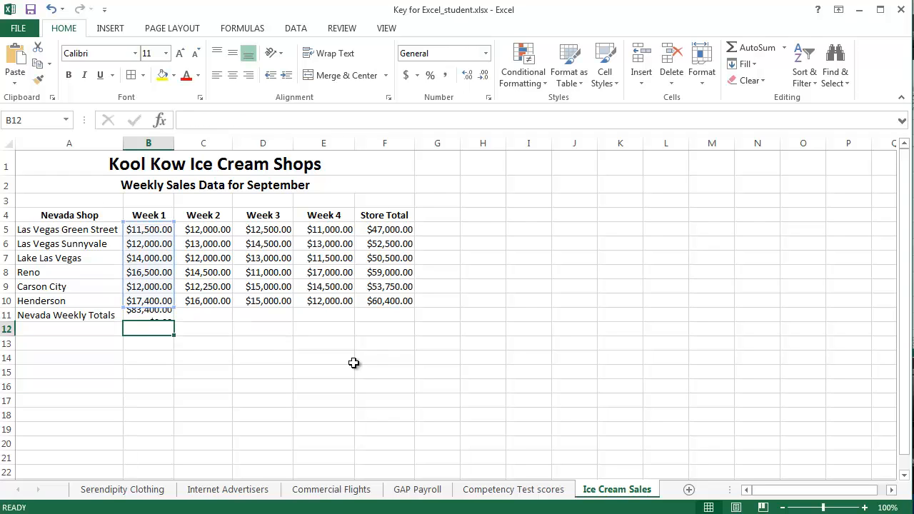
# Step: Fill the weekly total formula from B11 across to E11 for Weeks 2 to 4
pyautogui.click(166, 315)
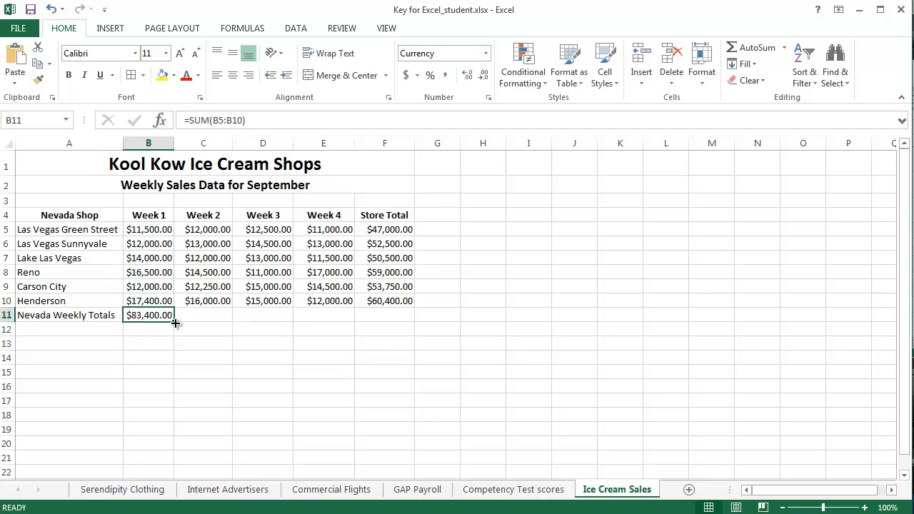
pyautogui.moveTo(174, 322); pyautogui.dragTo(352, 319)
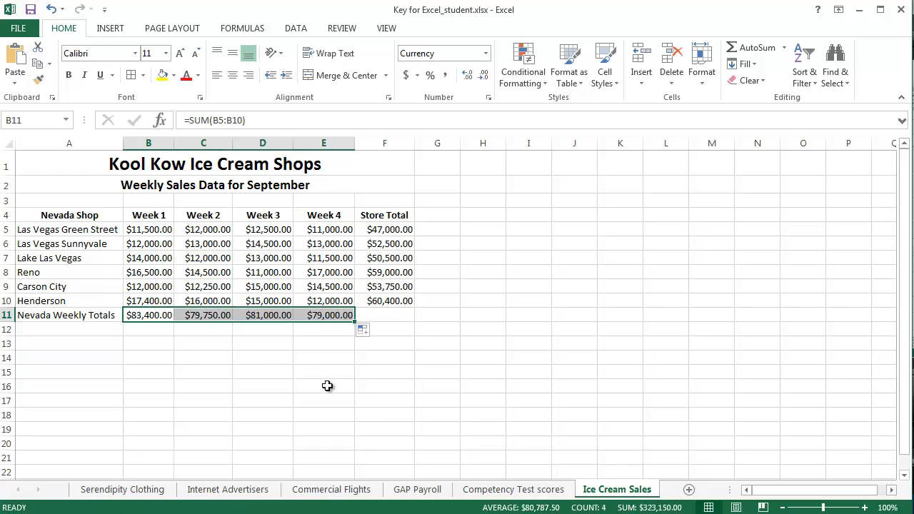
pyautogui.click(328, 386)
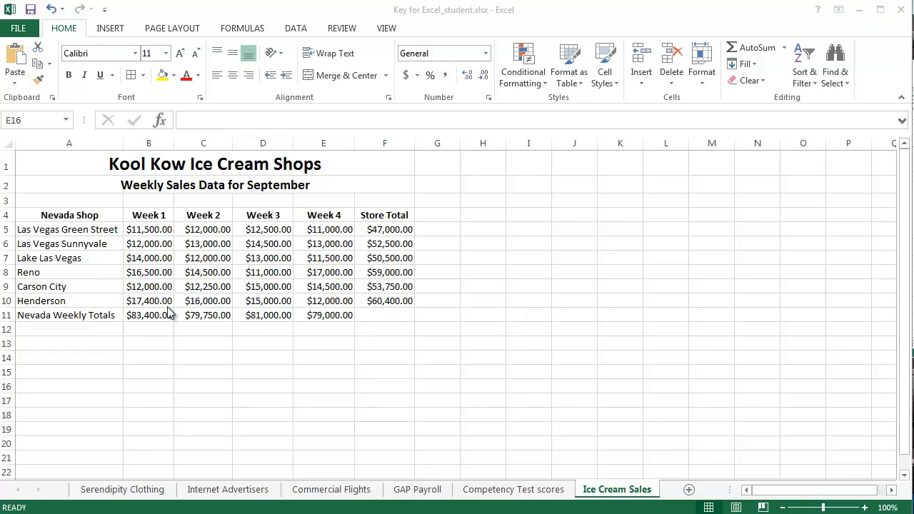
# Step: Try to sort the table, including the Nevada Weekly Totals row, by Nevada Shop from A to Z, and undo the sort
pyautogui.click(204, 258)
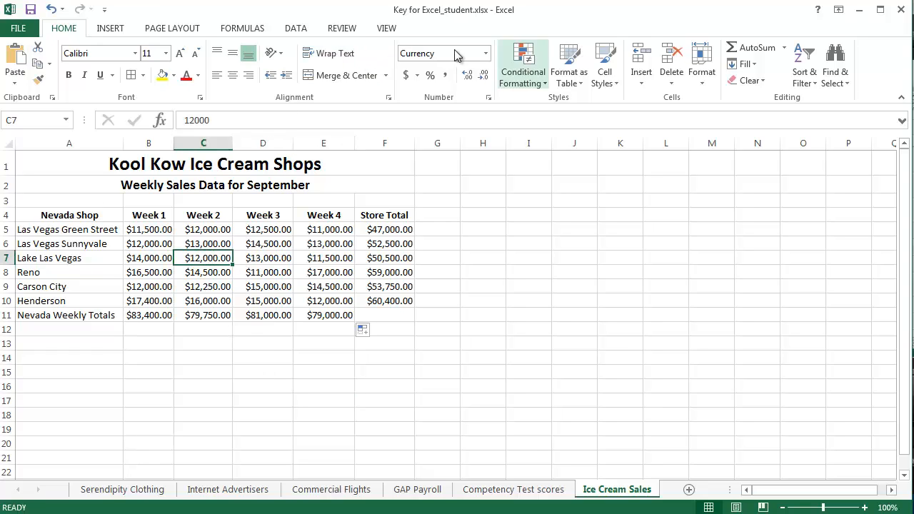
pyautogui.click(301, 30)
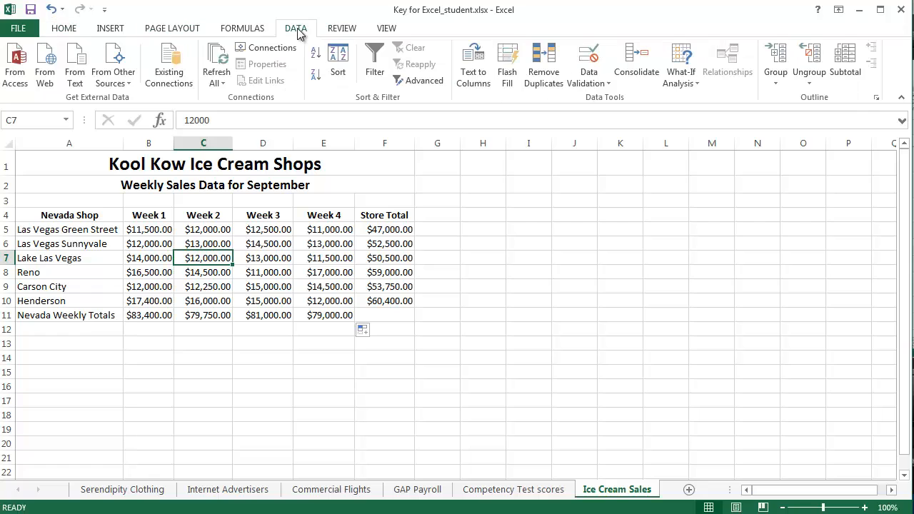
pyautogui.click(341, 68)
pyautogui.click(465, 271)
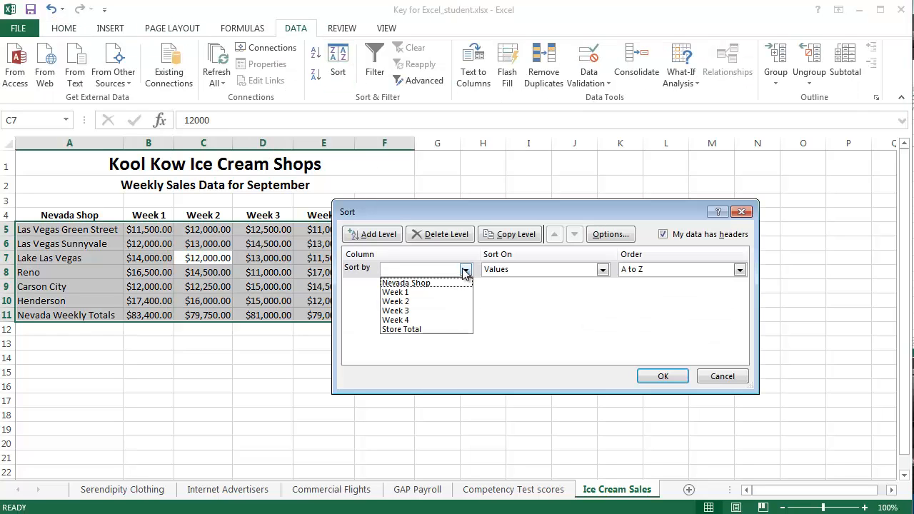
pyautogui.click(465, 272)
pyautogui.click(664, 236)
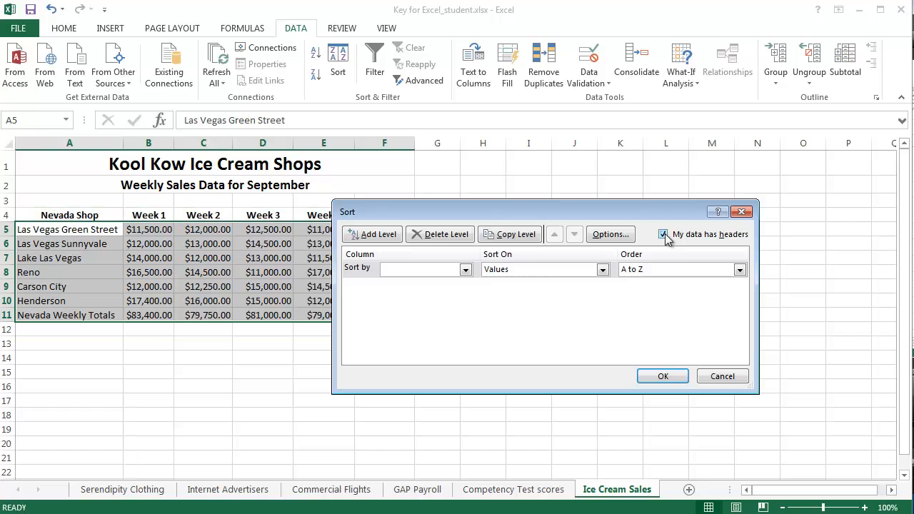
pyautogui.click(466, 270)
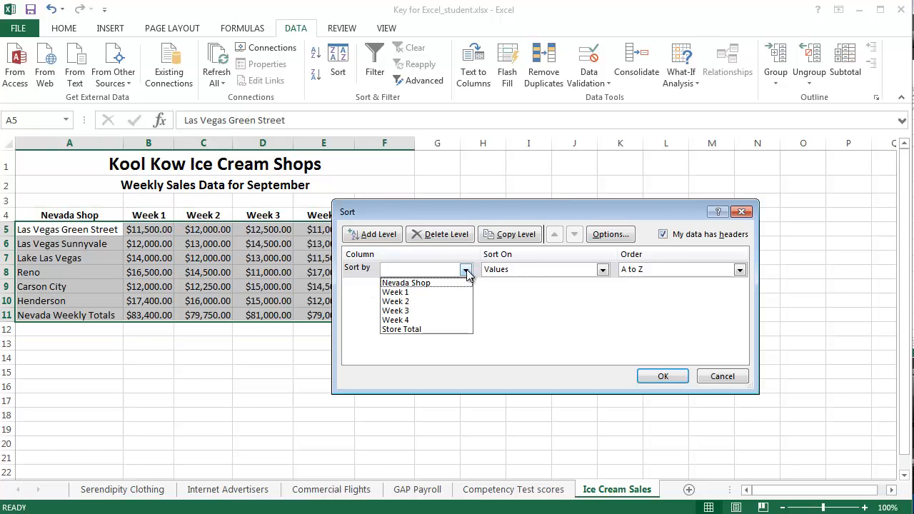
pyautogui.click(422, 283)
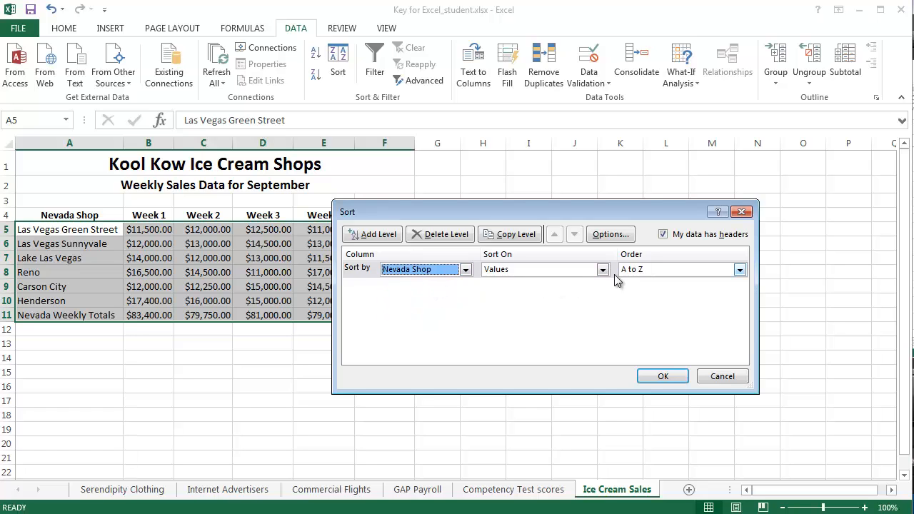
pyautogui.click(663, 376)
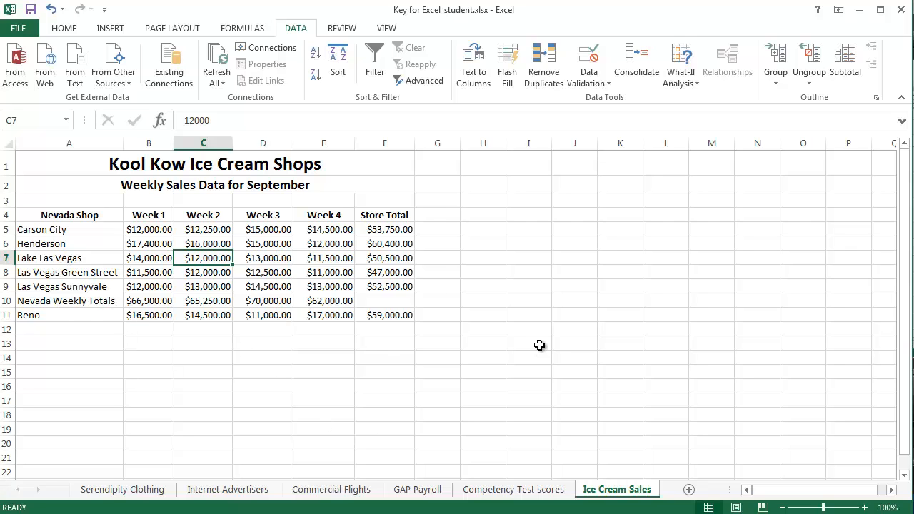
pyautogui.click(52, 9)
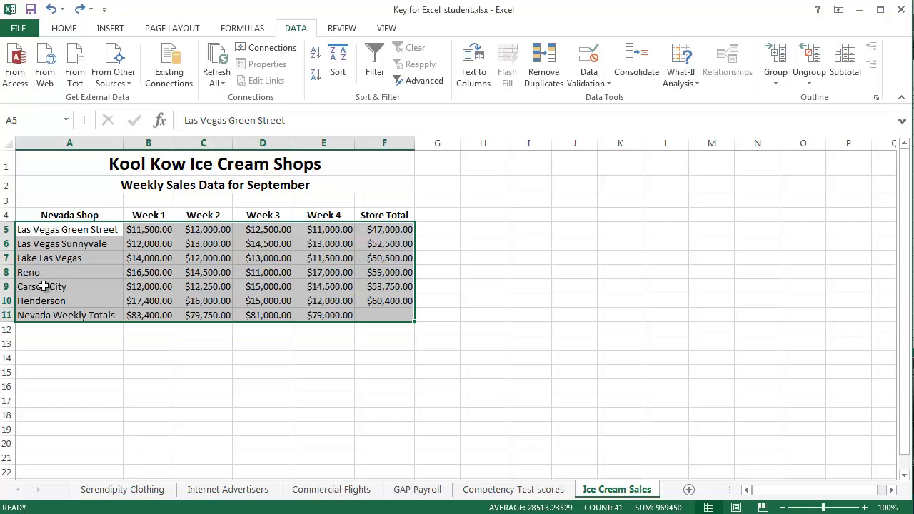
pyautogui.click(149, 355)
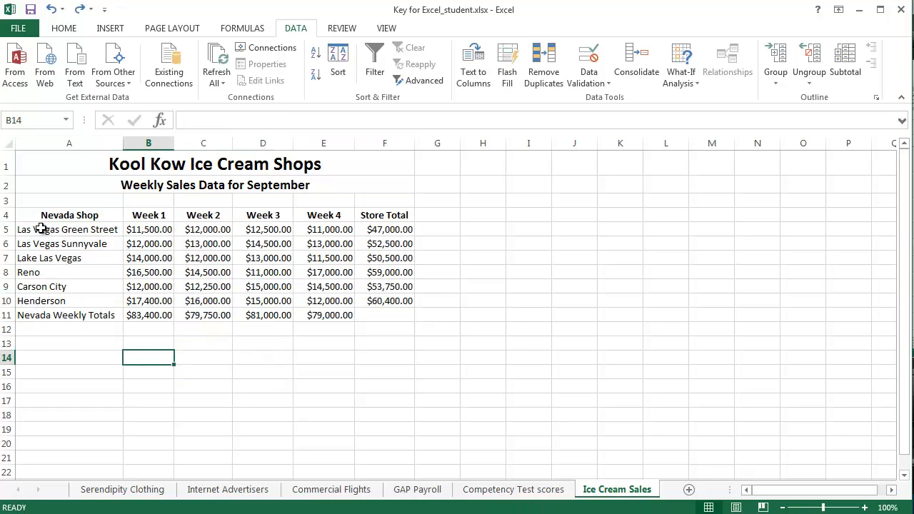
# Step: Sort the shop rows A5:F10 by Column A from A to Z, without a header row and leaving out the Nevada Weekly Totals row
pyautogui.moveTo(41, 228); pyautogui.dragTo(387, 304)
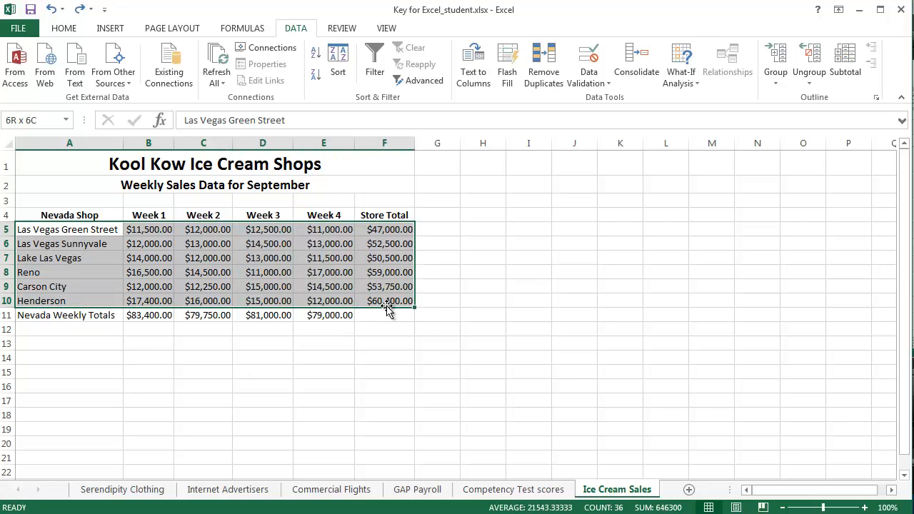
pyautogui.click(337, 67)
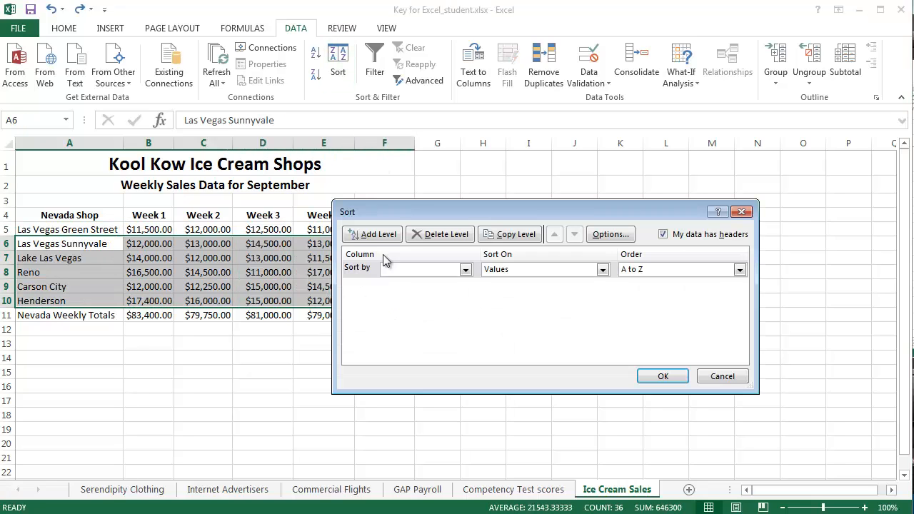
pyautogui.click(664, 234)
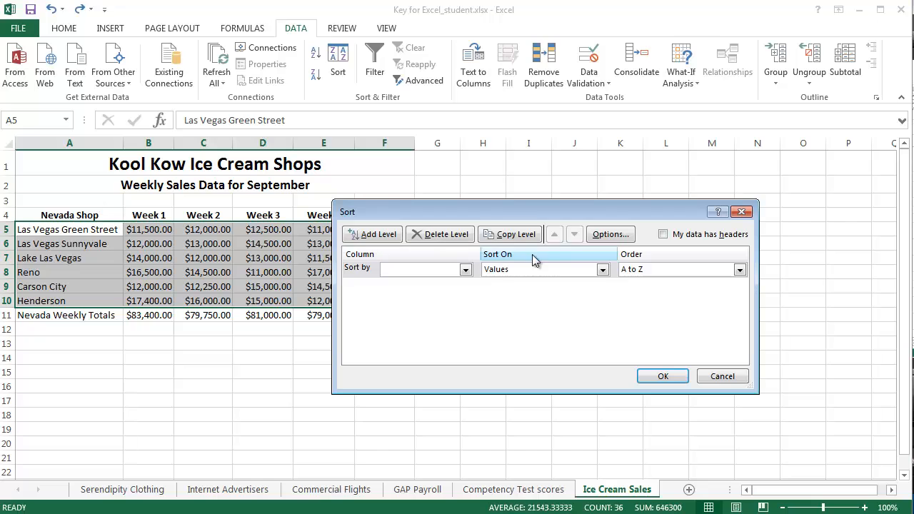
pyautogui.click(465, 270)
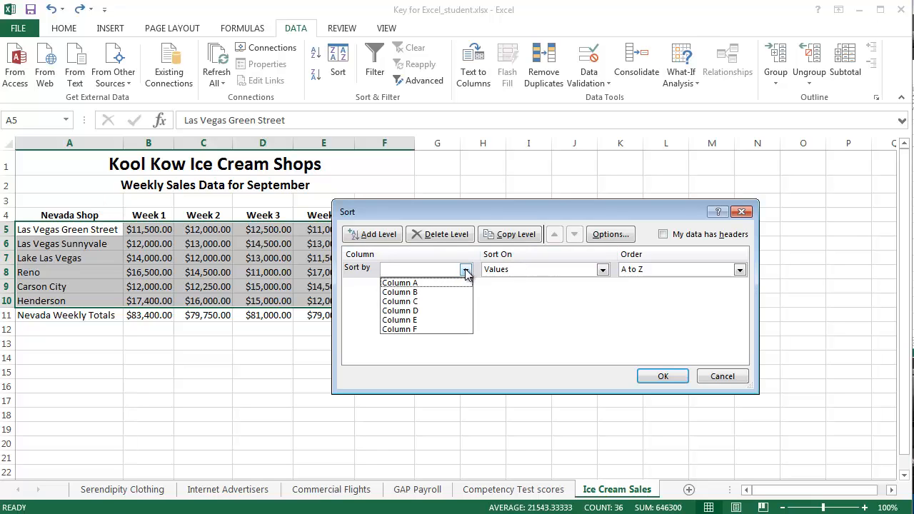
pyautogui.click(465, 283)
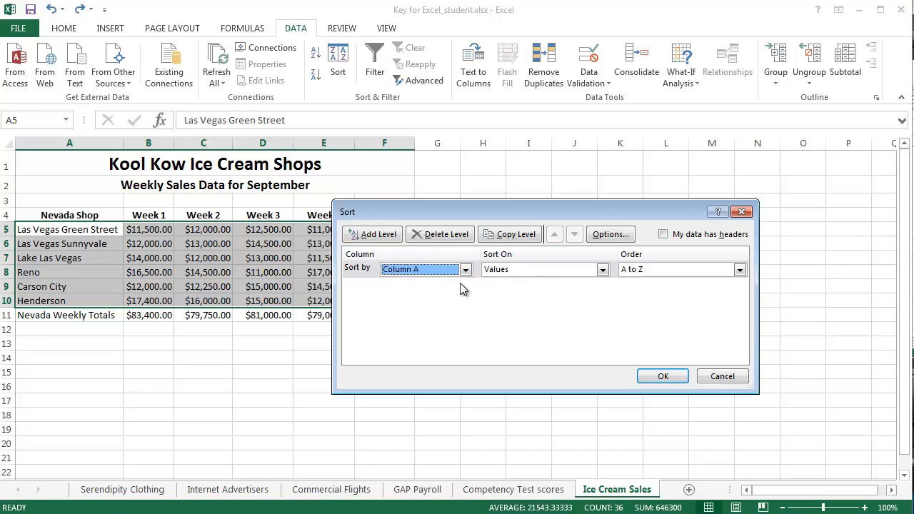
pyautogui.click(662, 376)
pyautogui.click(213, 370)
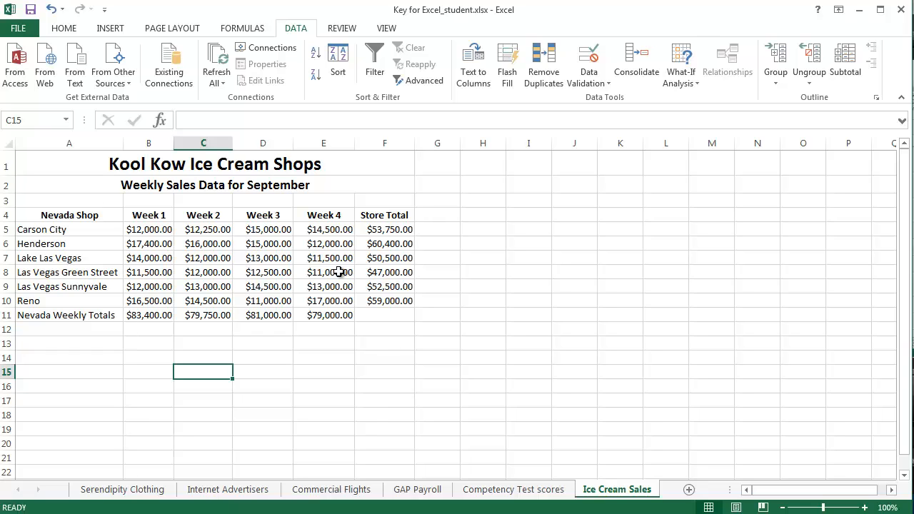
pyautogui.click(373, 403)
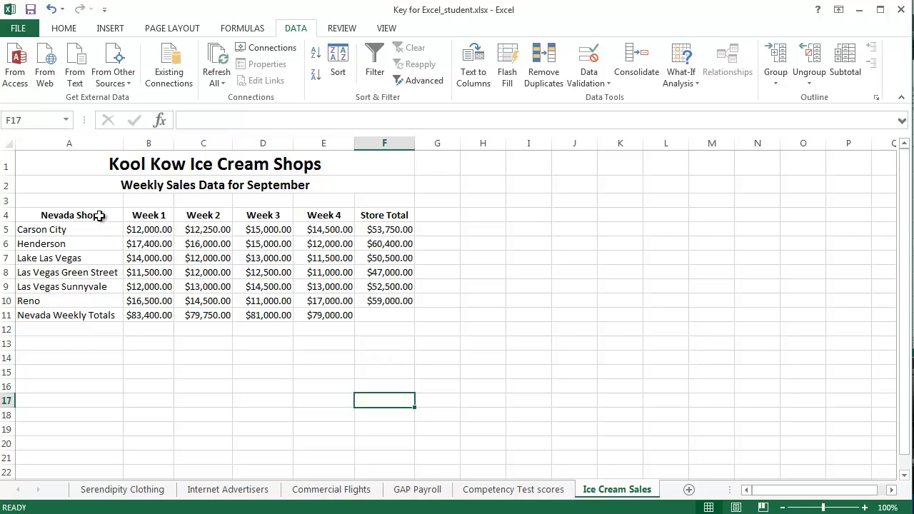
# Step: Insert a 3-D Clustered Column chart from the shop names and Week 1 to Week 4 sales in A4:E10
pyautogui.moveTo(65, 215); pyautogui.dragTo(333, 300)
pyautogui.moveTo(62, 212); pyautogui.dragTo(335, 302)
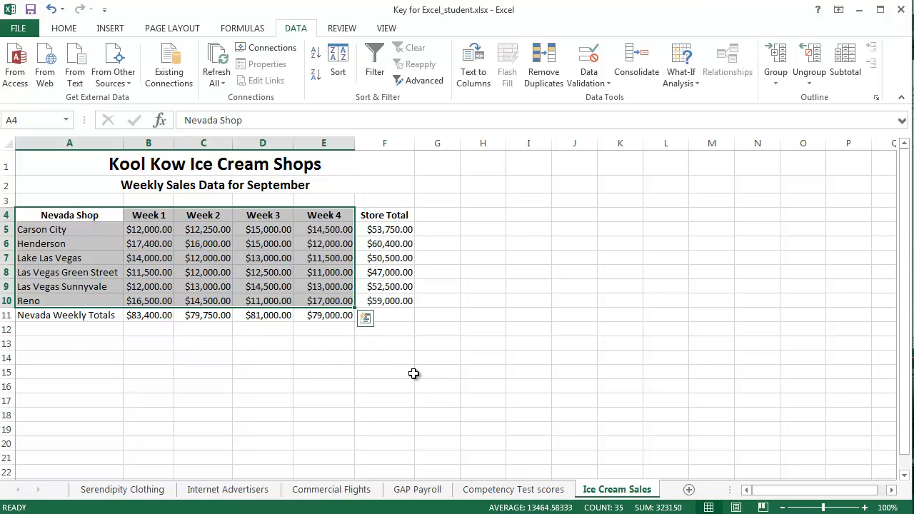
pyautogui.click(108, 29)
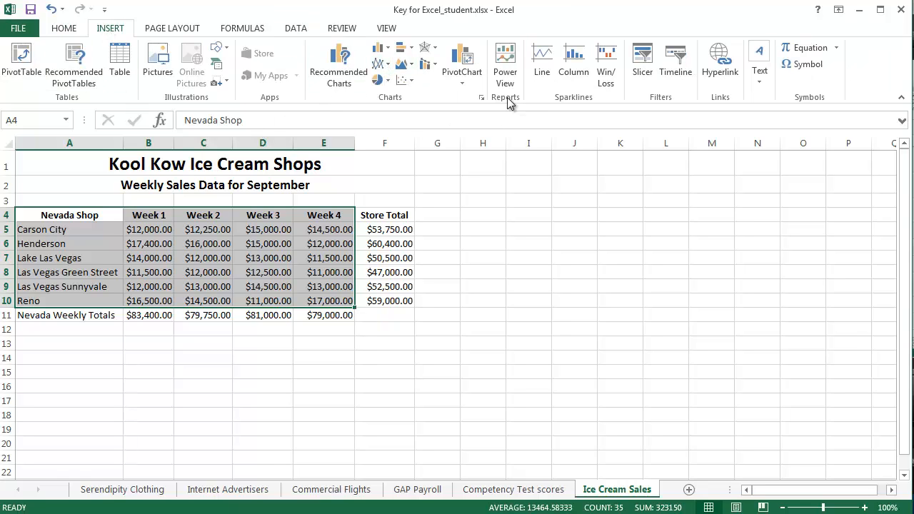
pyautogui.click(381, 48)
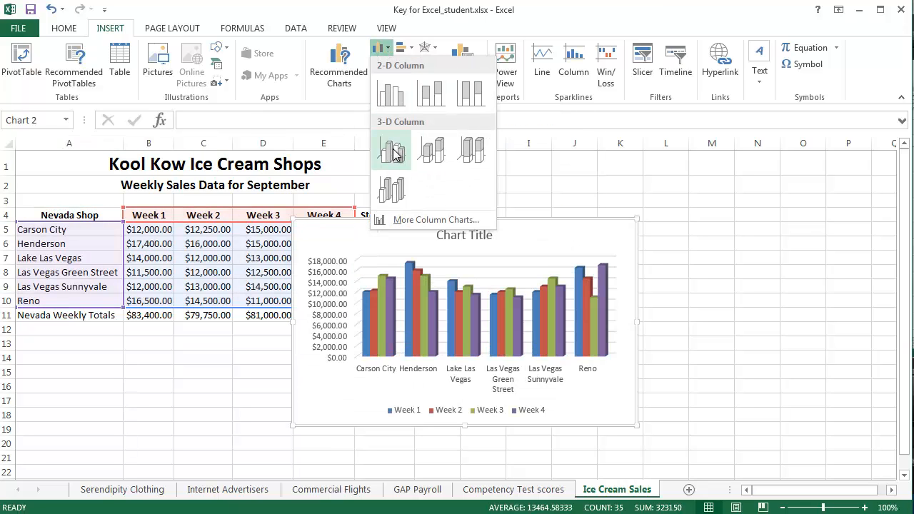
pyautogui.click(391, 152)
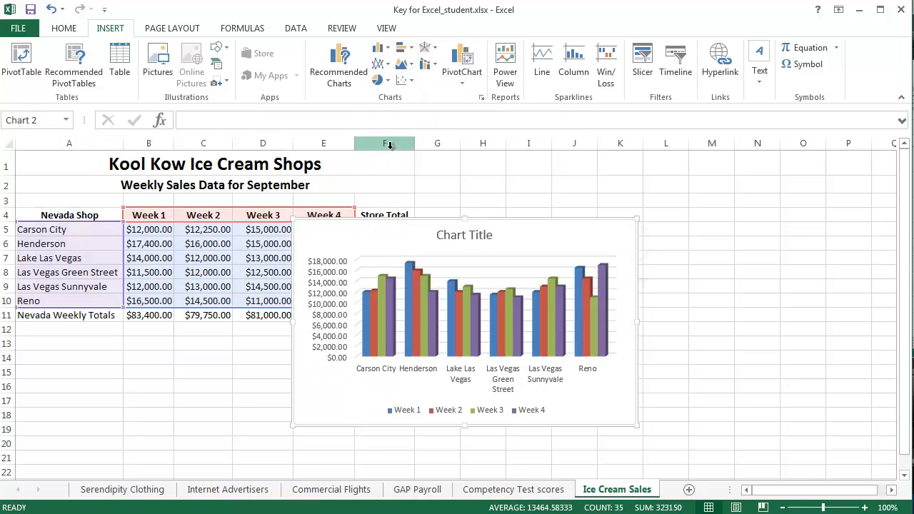
# Step: Move the chart clear of the sales table to start around column H, row 4, and apply the first quick layout with a side legend
pyautogui.moveTo(500, 231); pyautogui.dragTo(694, 228)
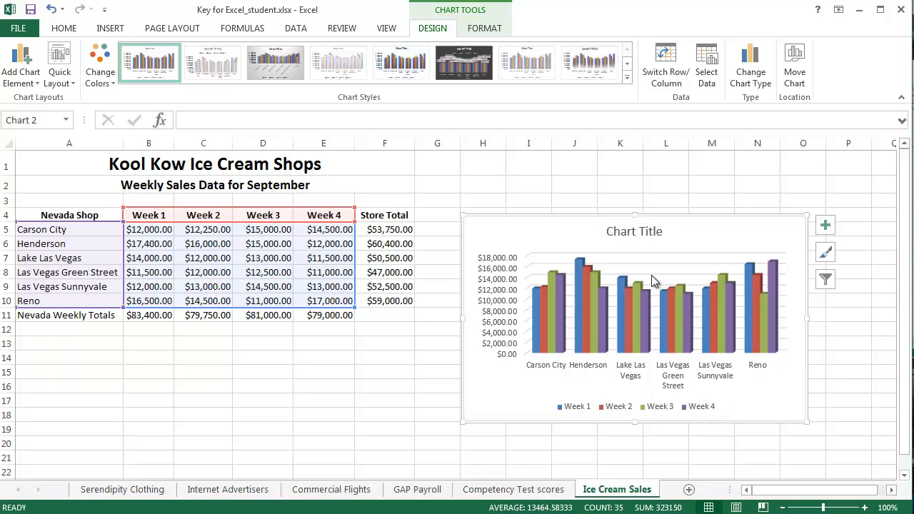
pyautogui.click(68, 65)
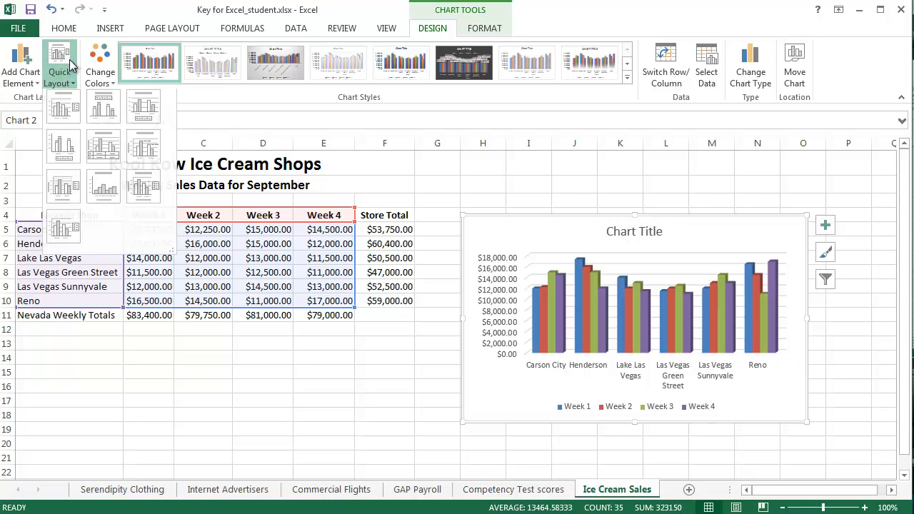
pyautogui.click(65, 112)
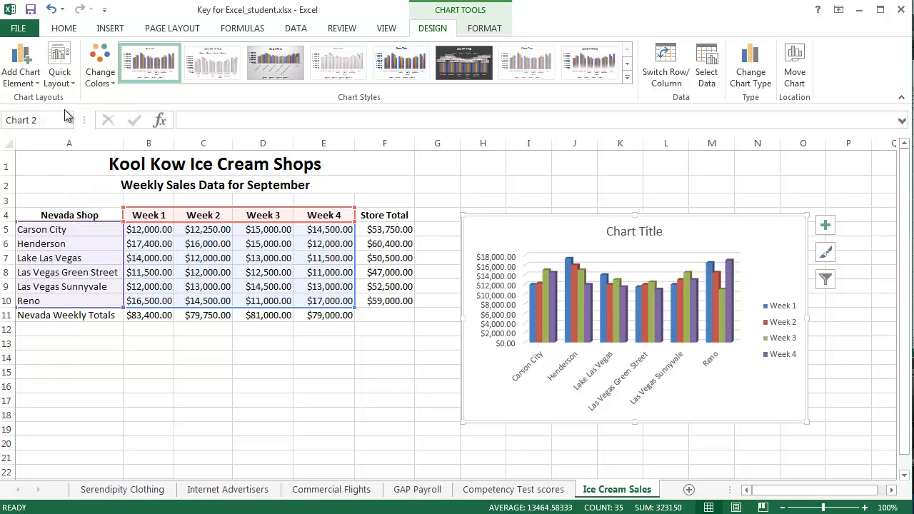
# Step: Replace the placeholder chart title with "Nevada Ice Cream Shops" and deselect the chart
pyautogui.click(642, 232)
pyautogui.moveTo(663, 231); pyautogui.dragTo(602, 228)
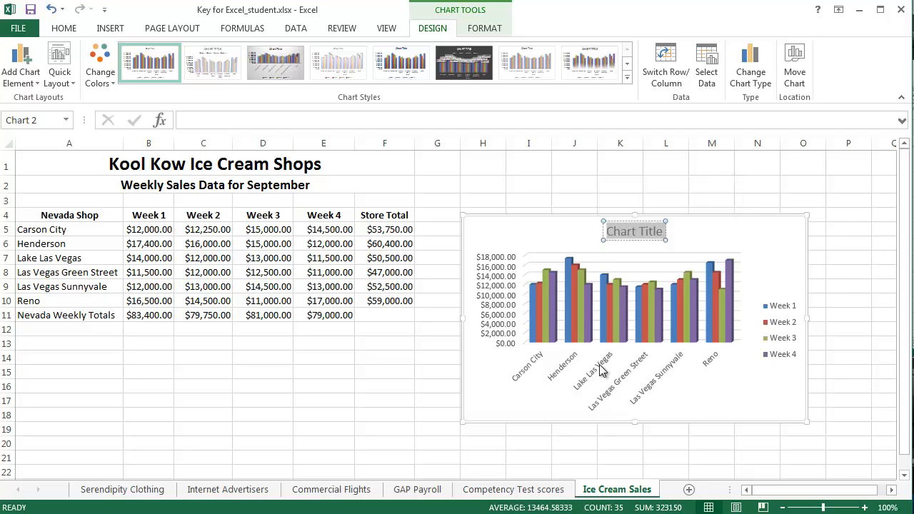
pyautogui.write('Nev')
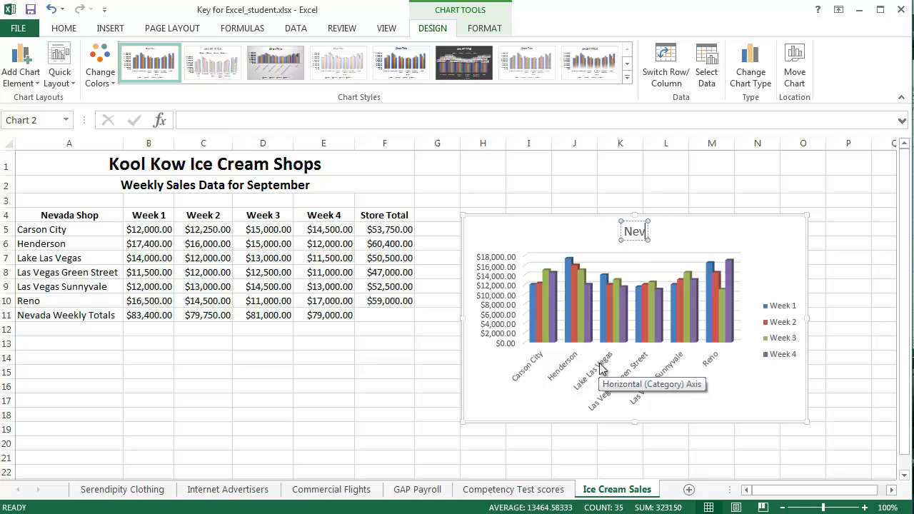
pyautogui.write('ada Ice')
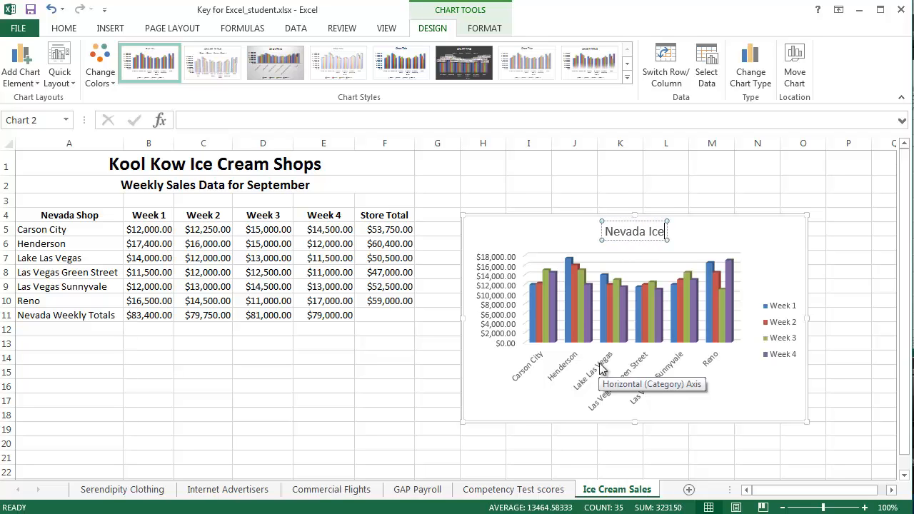
pyautogui.write(' Cream Shops')
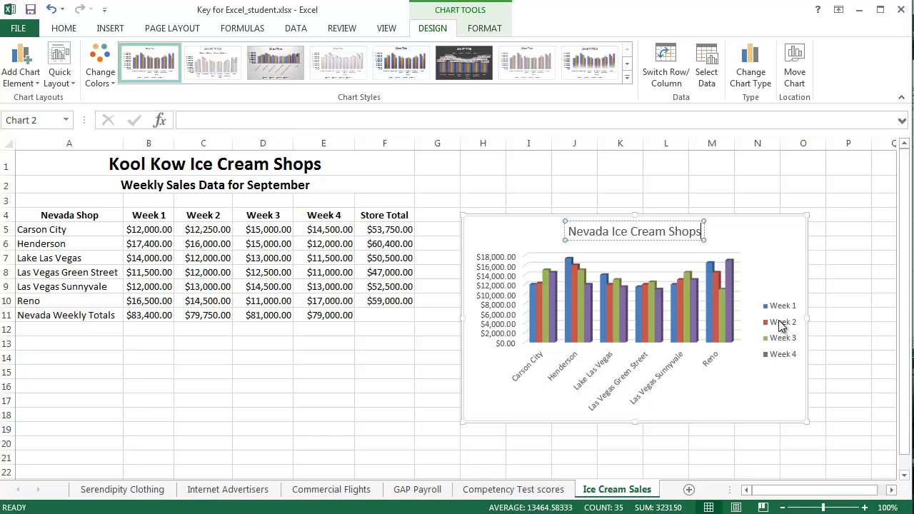
pyautogui.click(782, 325)
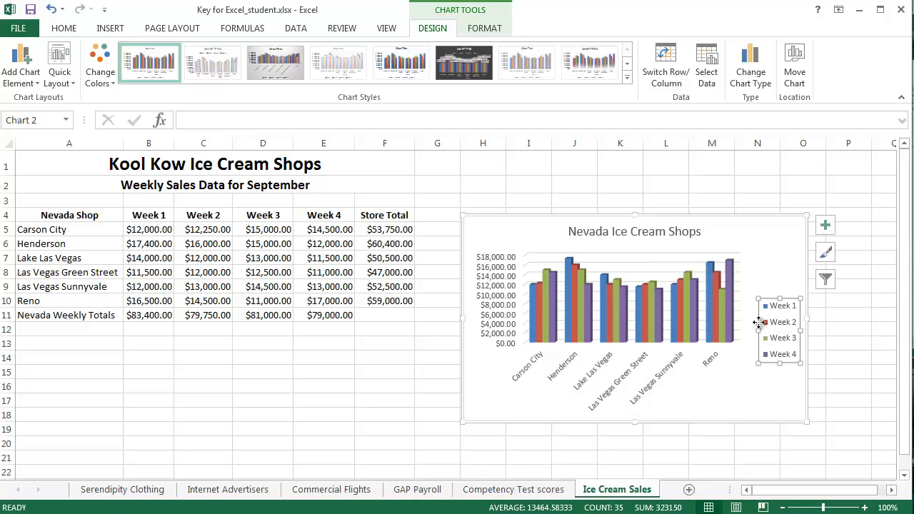
pyautogui.click(777, 273)
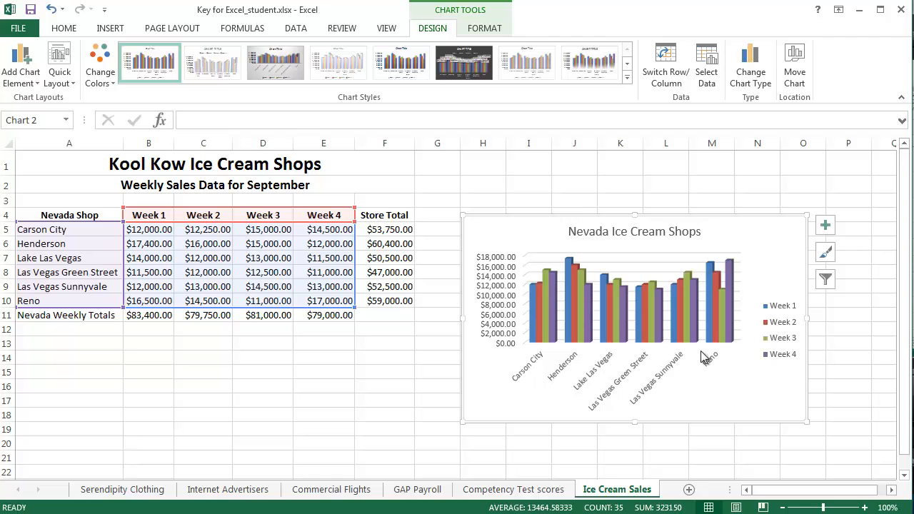
pyautogui.click(855, 389)
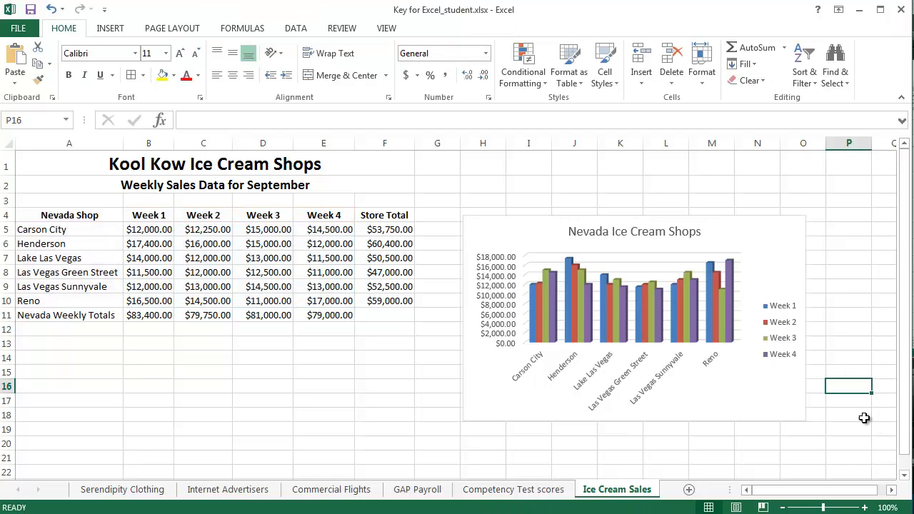